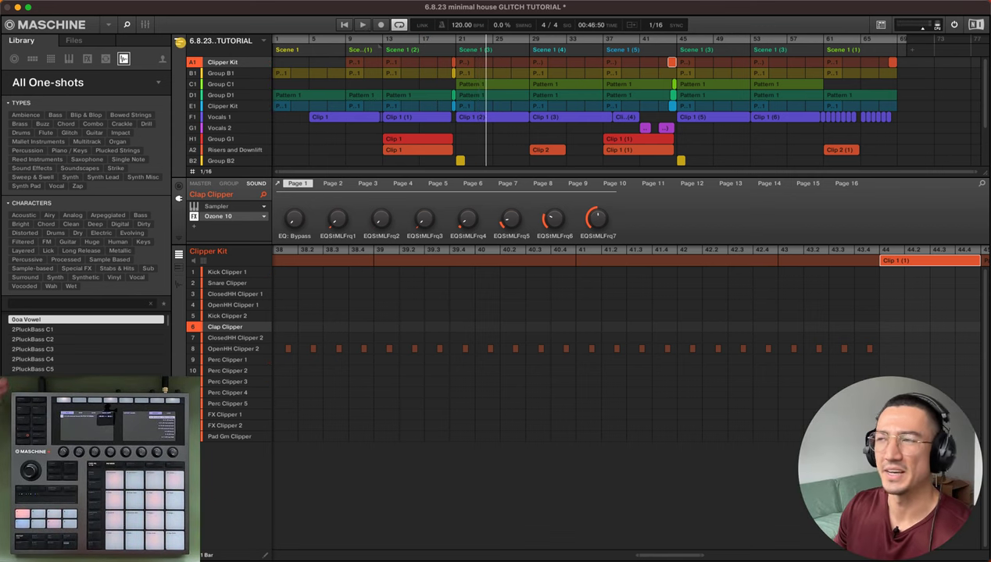
Open the scene overview, play back and audition the scenes from Scene 1 to Scene 1 (5), and return to the arrangement.
left_click(178, 41)
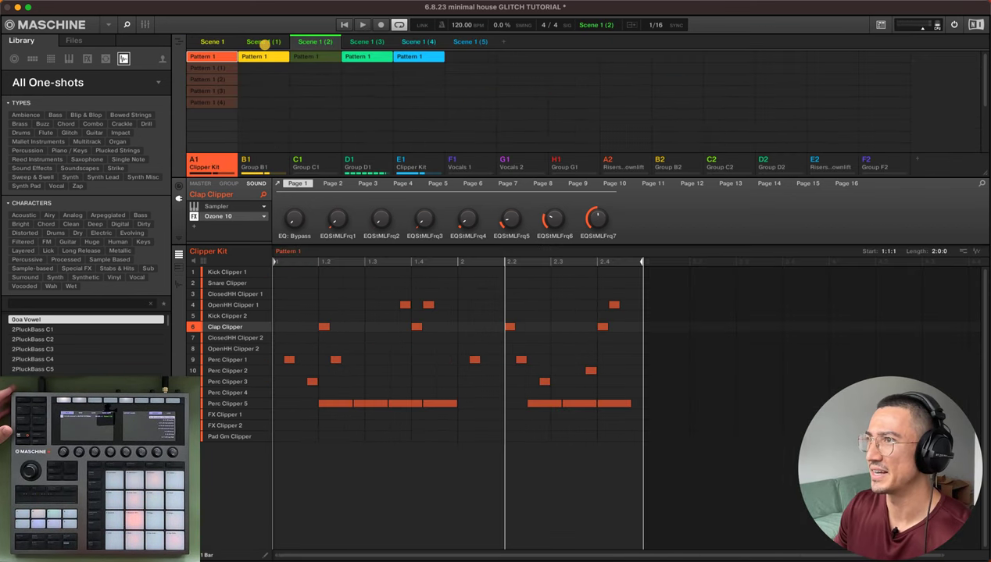
left_click(225, 41)
key("space")
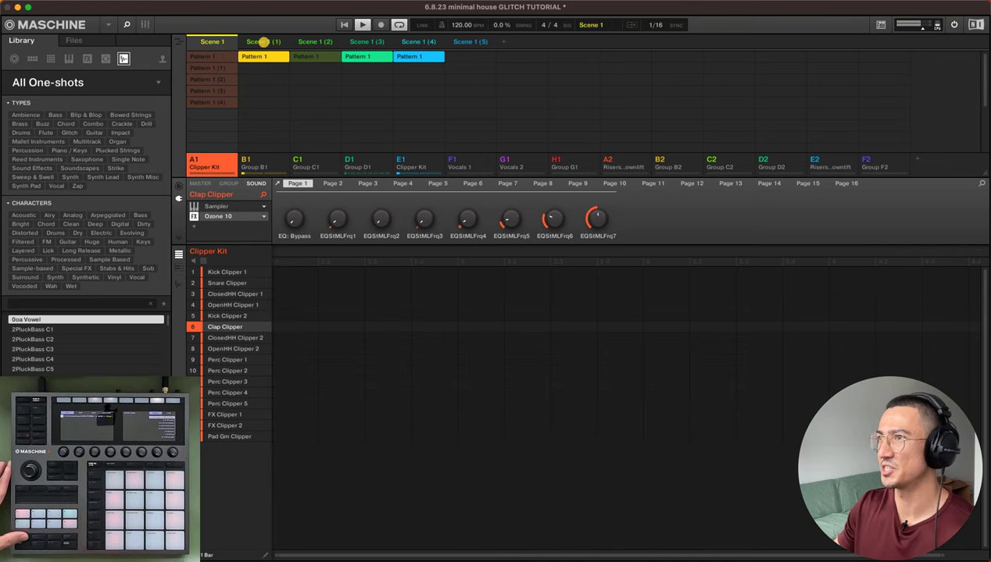
left_click(265, 41)
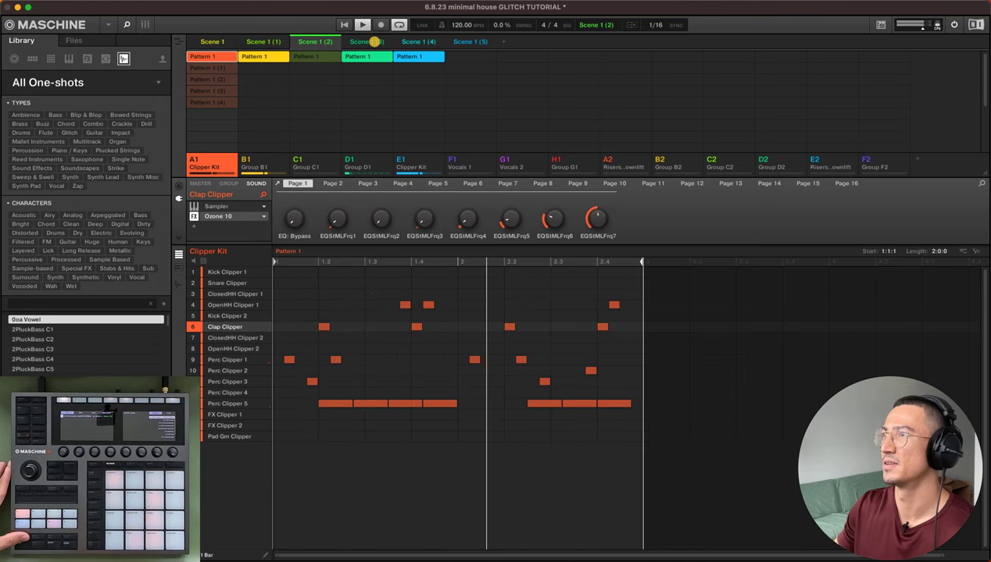
left_click(369, 42)
left_click(428, 41)
left_click(470, 42)
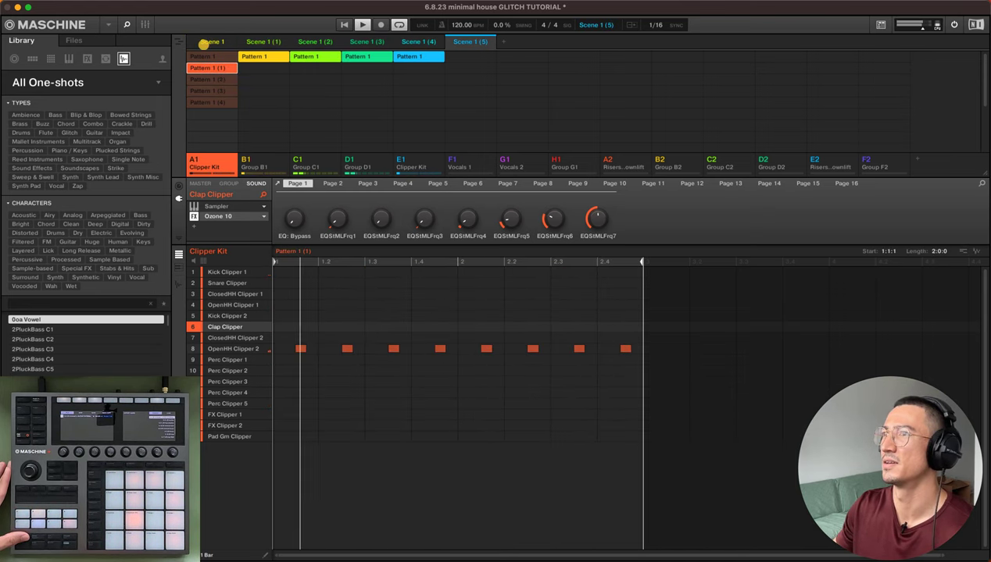
left_click(178, 45)
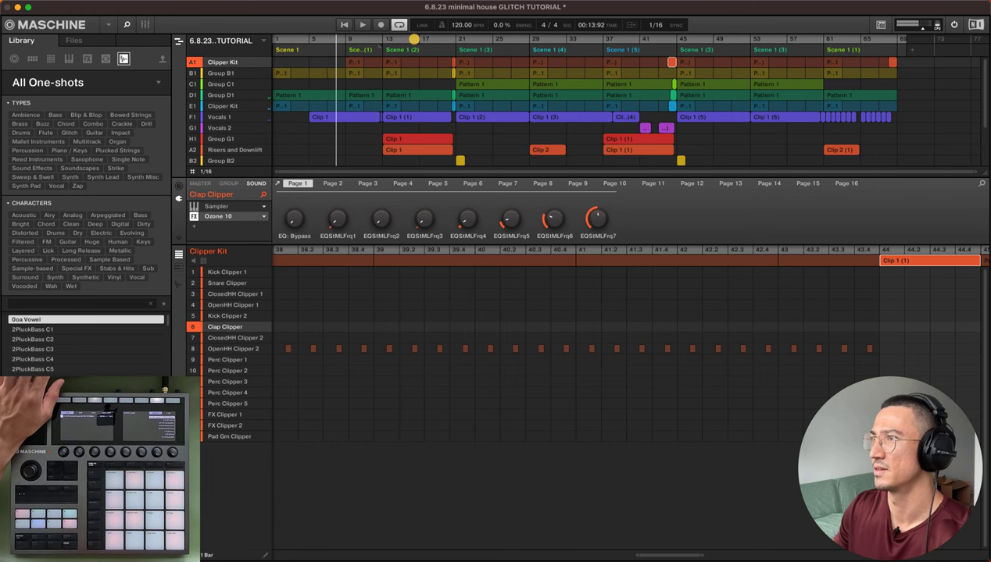
Play the arrangement from about bar 17 and open the Vocals 1 group with all its clips in view.
left_click(422, 39)
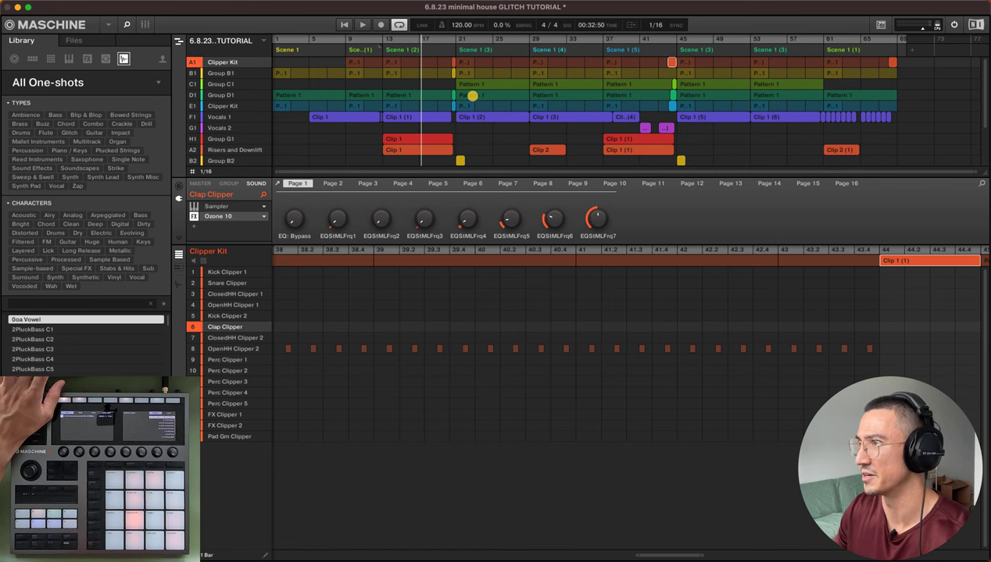
key("space")
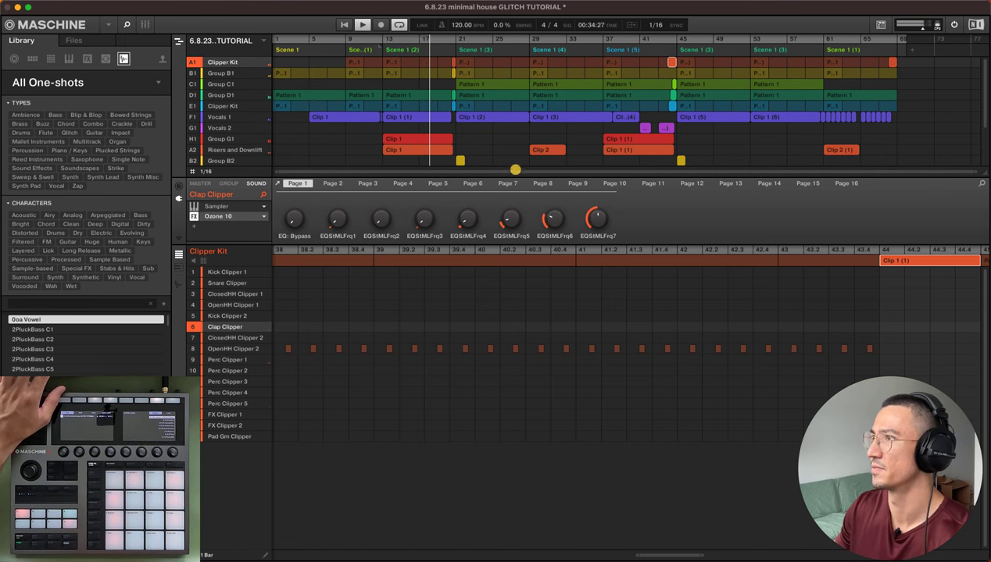
left_click(239, 117)
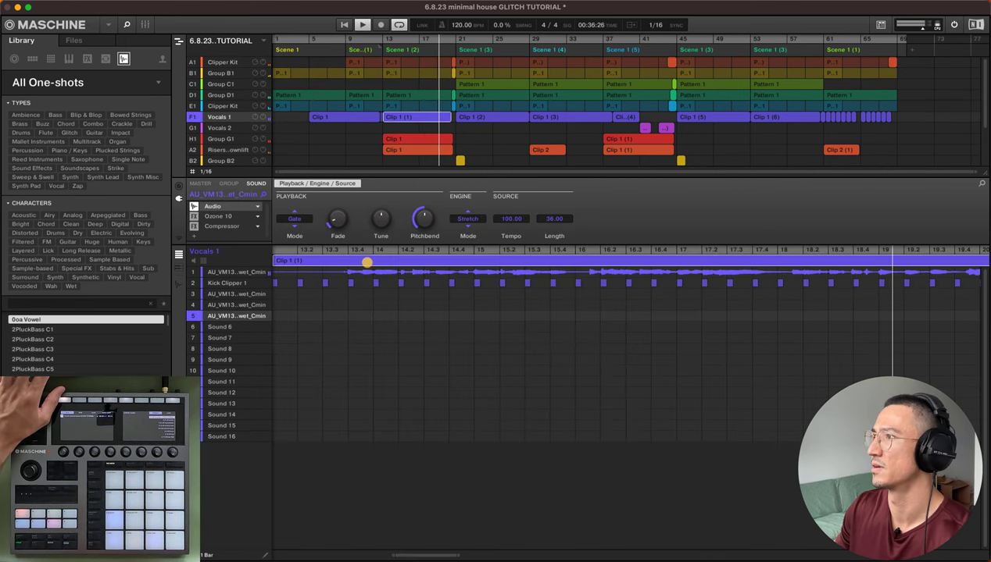
double_click(451, 555)
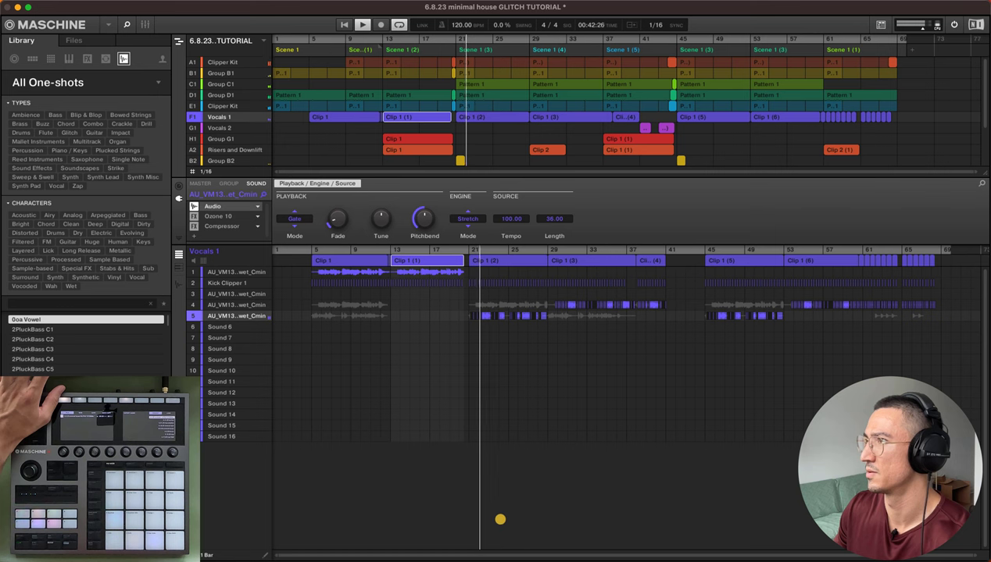
key("space")
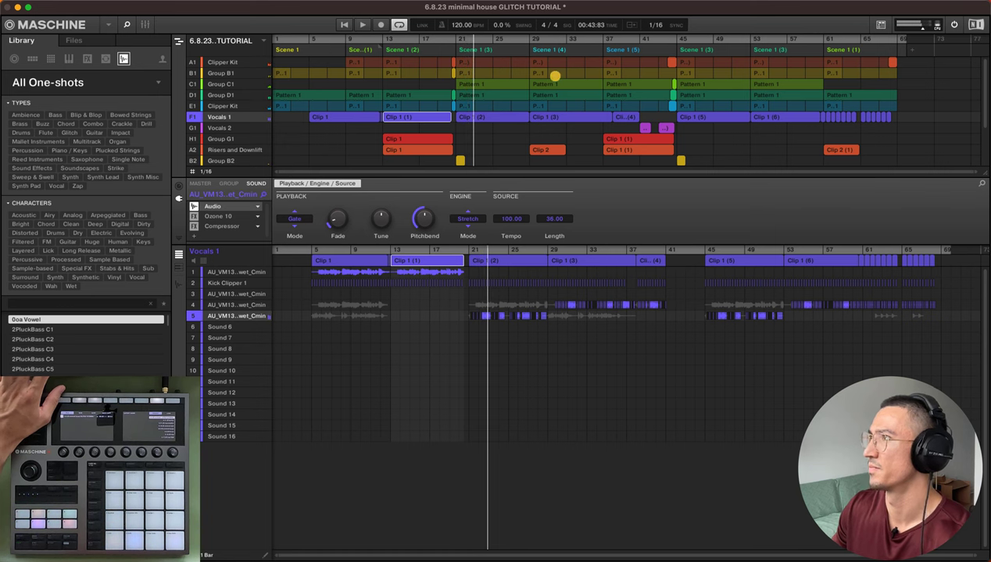
Listen to the arrangement from about bar 30.
left_click(551, 37)
key("space")
left_click(546, 40)
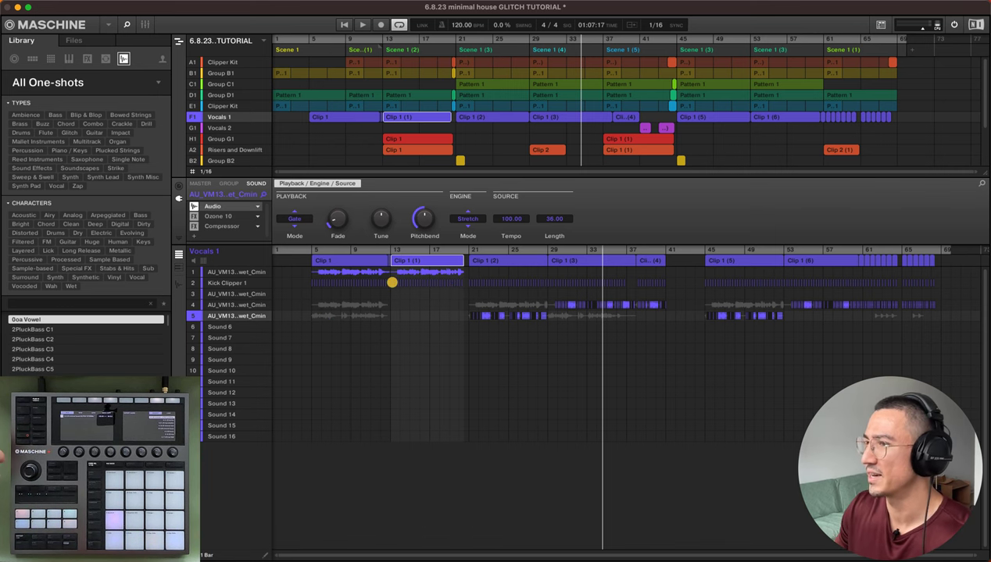
Inspect the first Vocals 1 sound, show Clip 1 (2) up close and place the playhead at bar 21.
left_click(224, 272)
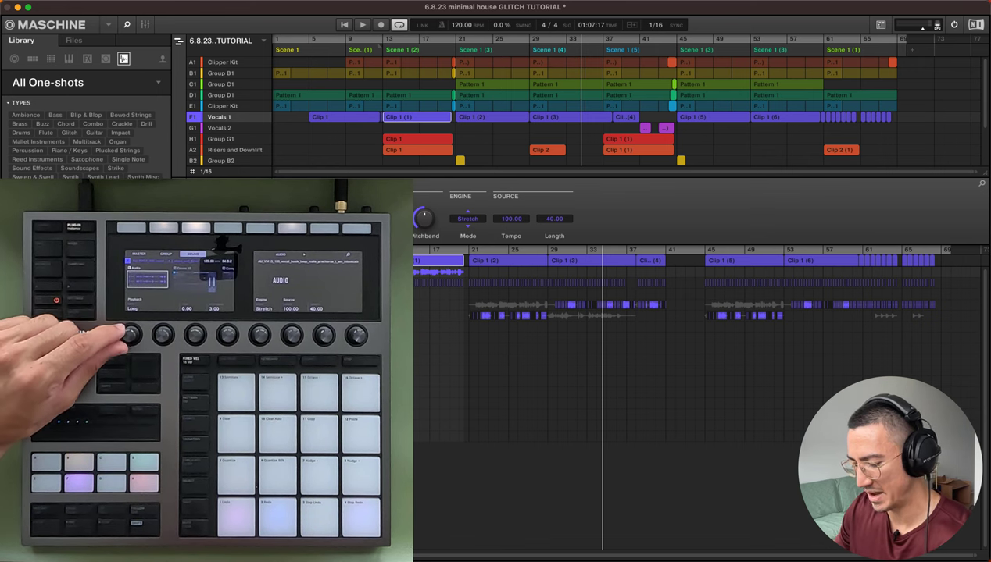
left_click_drag(483, 552, 482, 552)
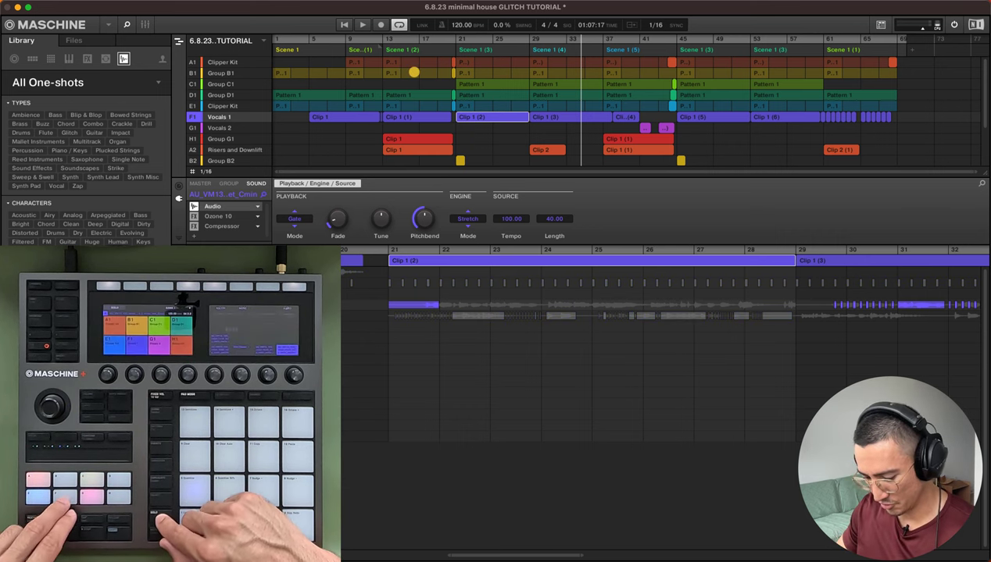
left_click(456, 43)
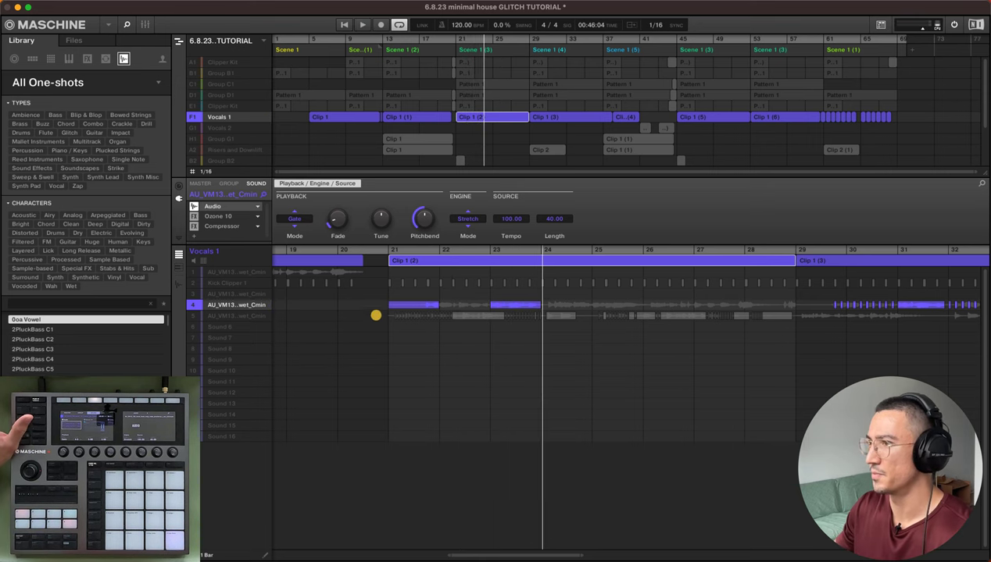
Replace the one-bar notes of sound 4 in Clip 1 (2) with half-bar notes in bars 21 and 22, using a 1/2 grid.
left_click(414, 306)
key("Delete")
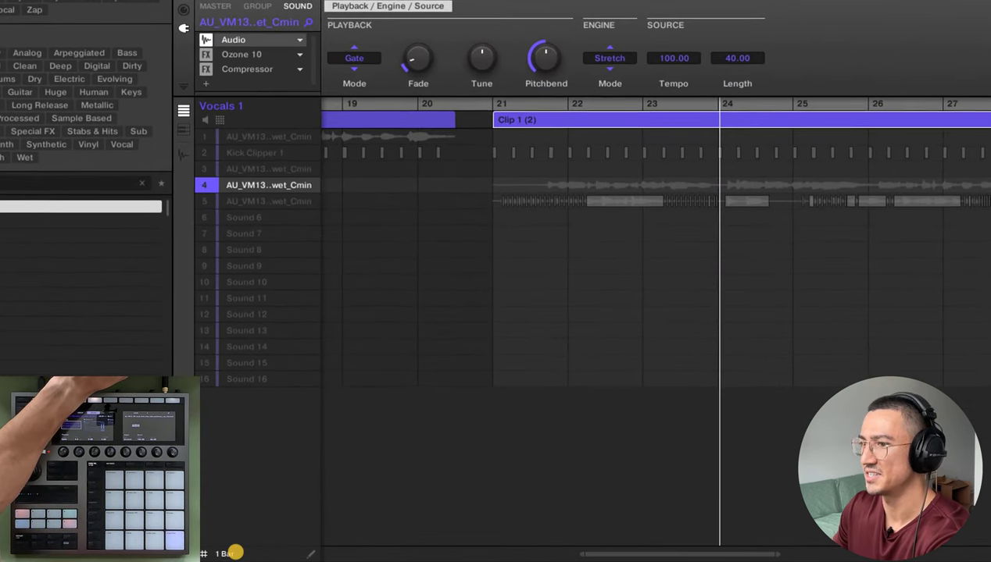
left_click(234, 553)
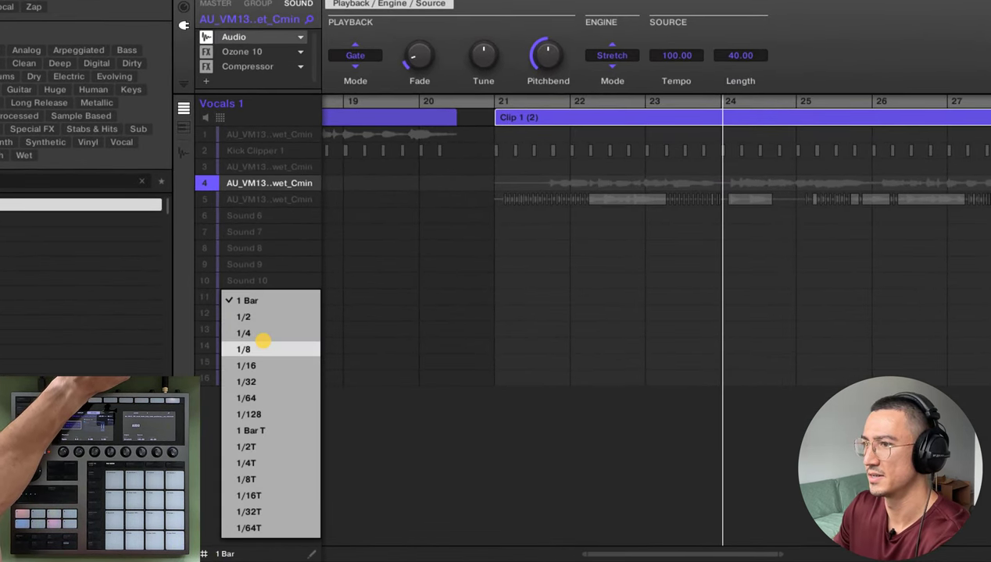
left_click(264, 316)
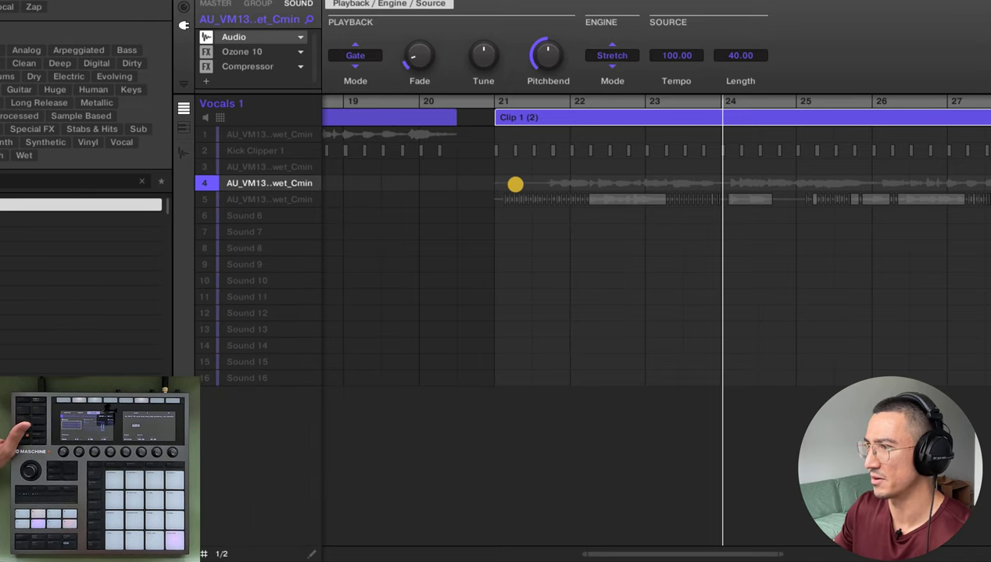
double_click(548, 184)
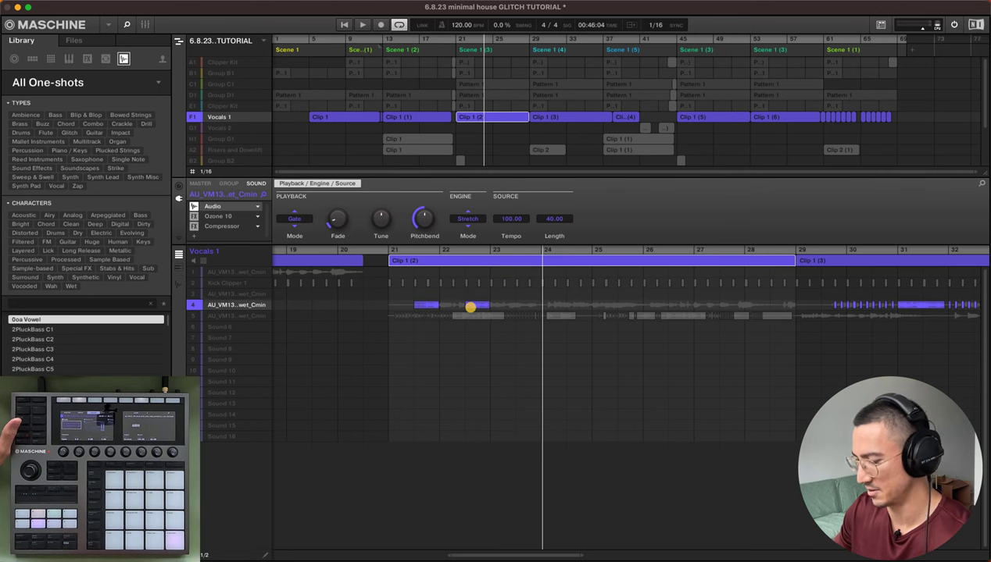
left_click_drag(470, 307, 443, 309)
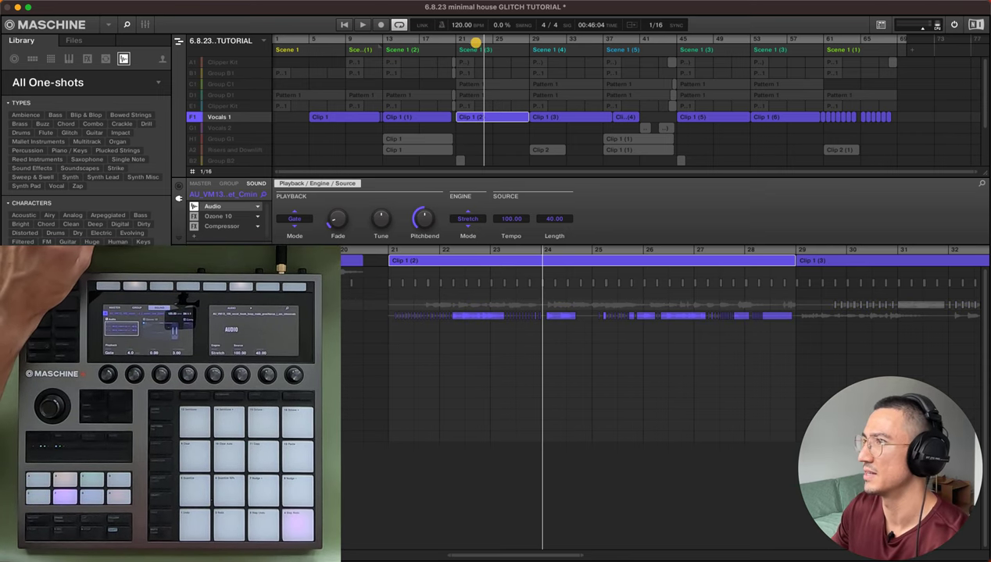
Delete the chopped notes of sound 5 between bar 21 and 22.2 in Clip 1 (2).
left_click(457, 39)
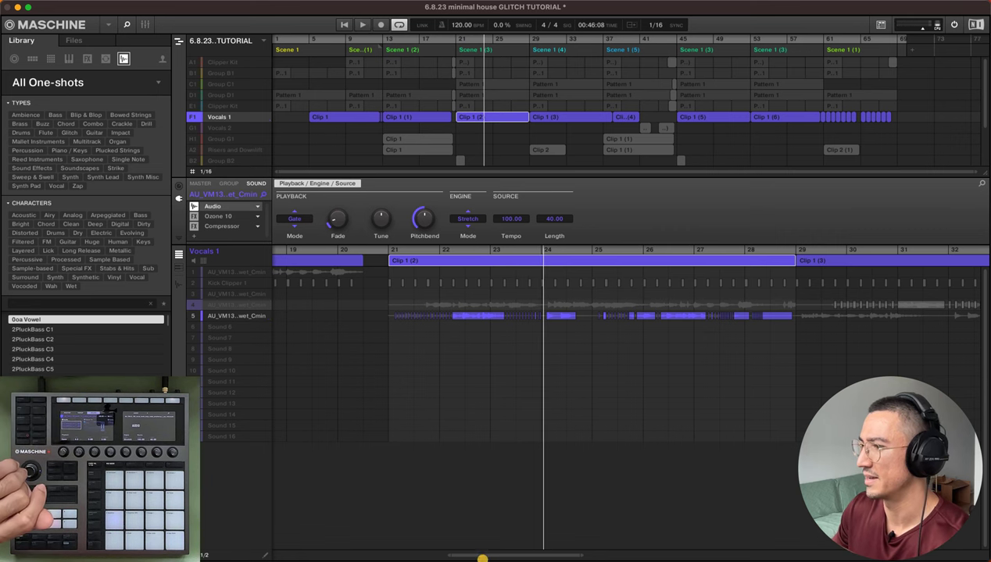
left_click_drag(484, 556, 485, 557)
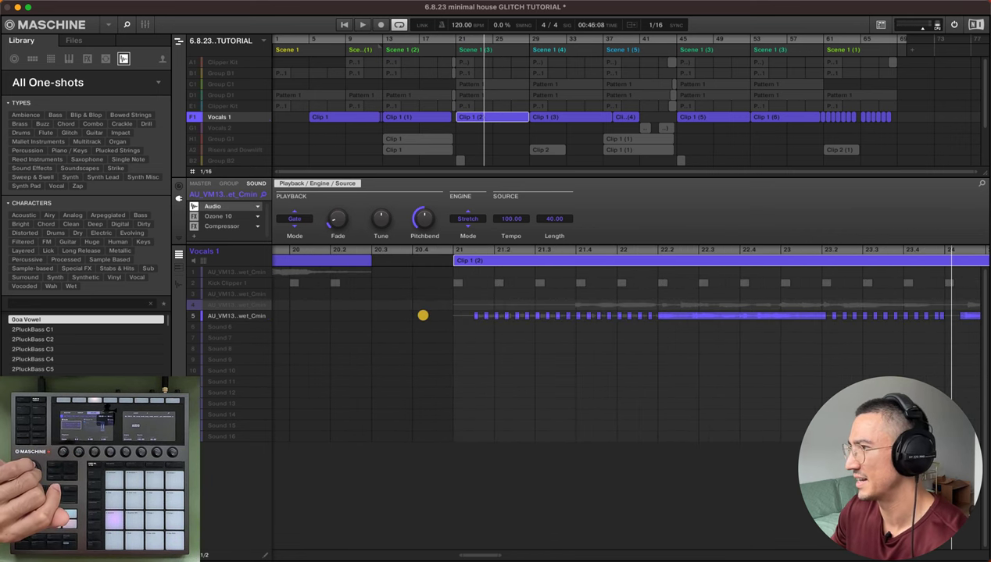
left_click_drag(423, 316, 650, 315)
key("Delete")
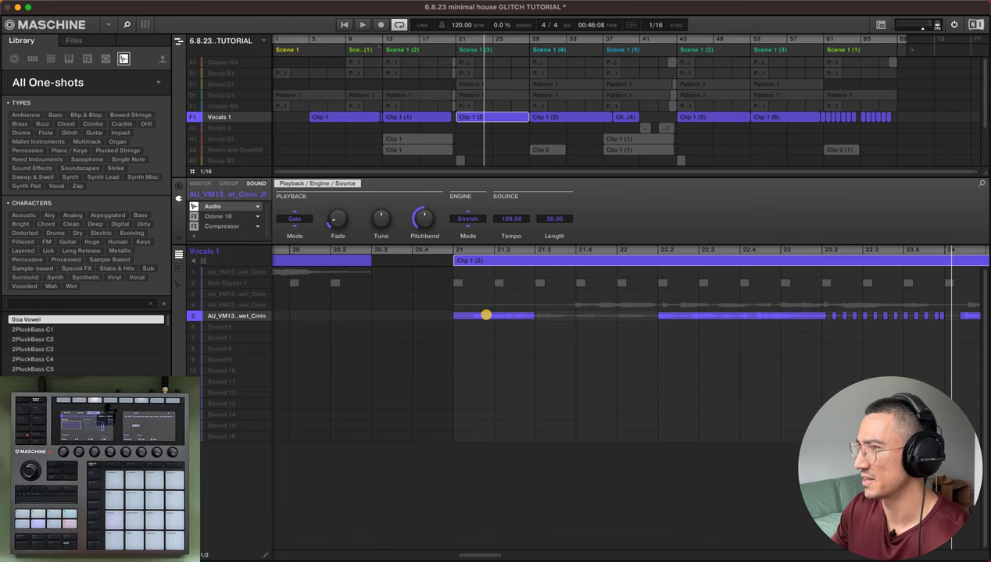
Replace sound 5's half-bar note at bar 21 with four 1/16 notes spaced an eighth apart on a 1/16 grid, and play them back.
left_click(501, 316)
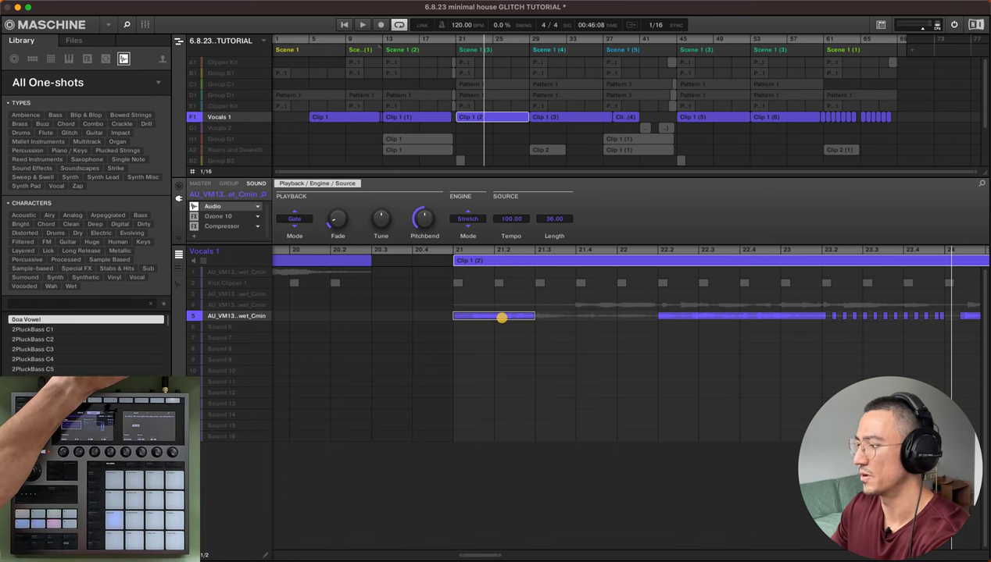
key("Delete")
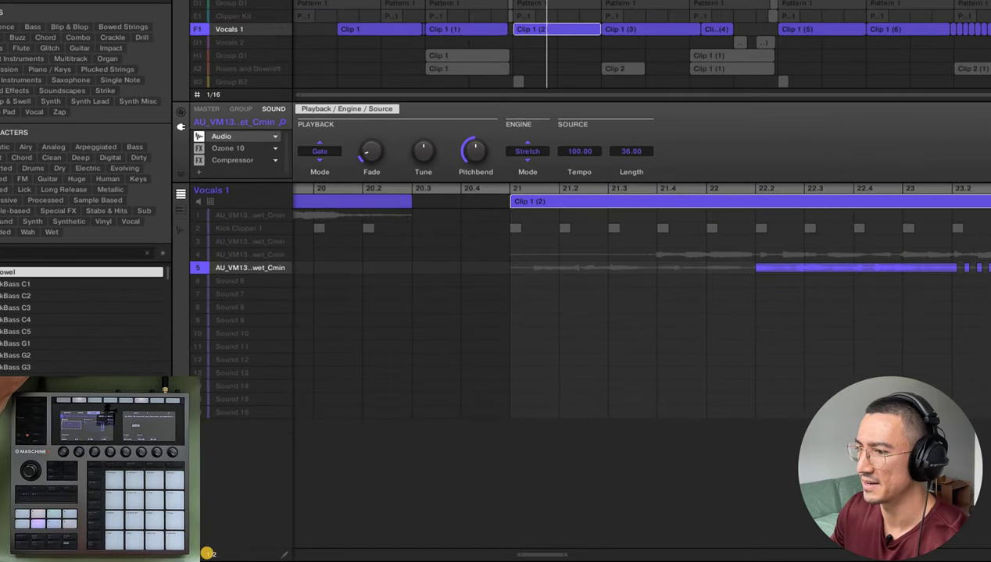
left_click(204, 554)
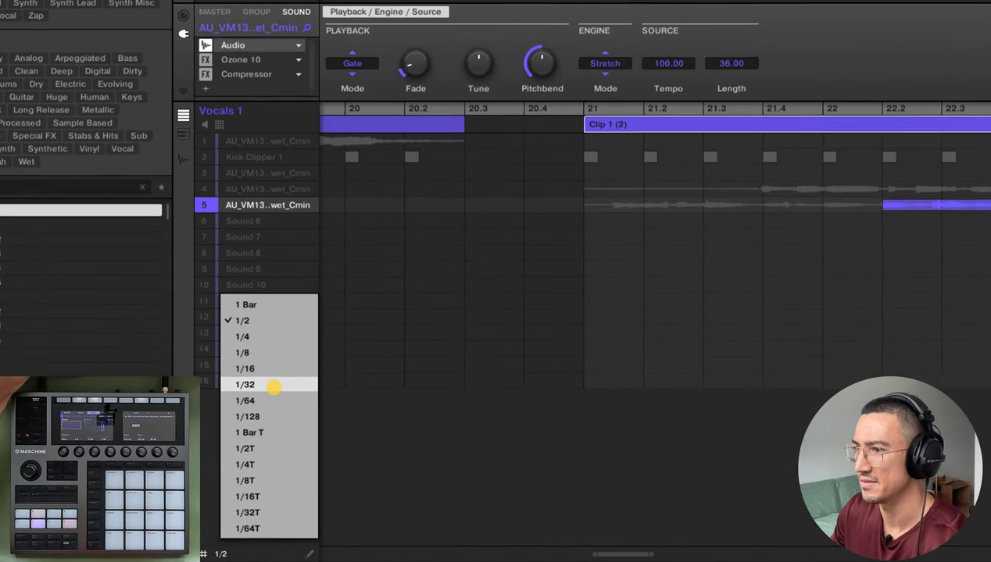
left_click(271, 365)
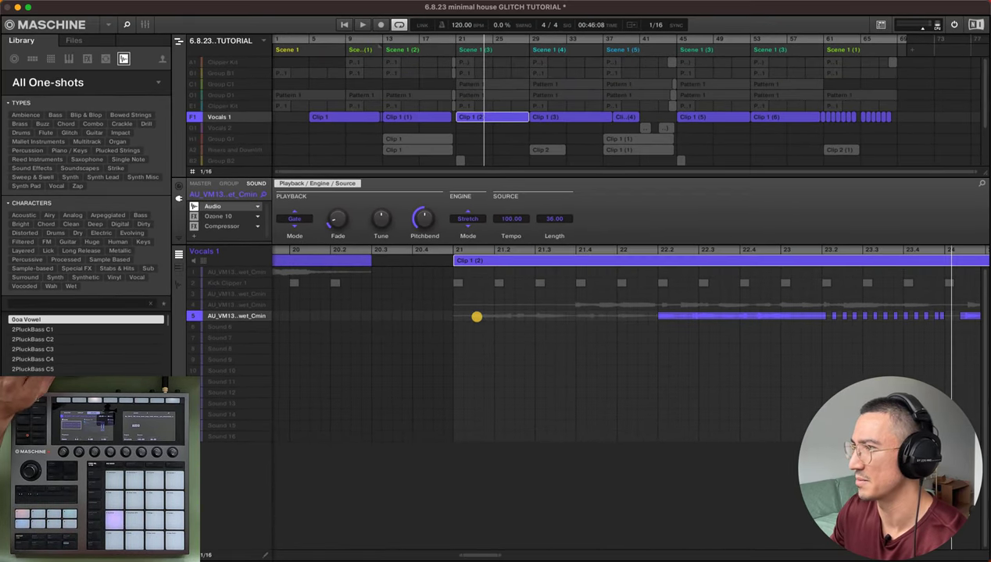
left_click_drag(477, 317, 492, 316)
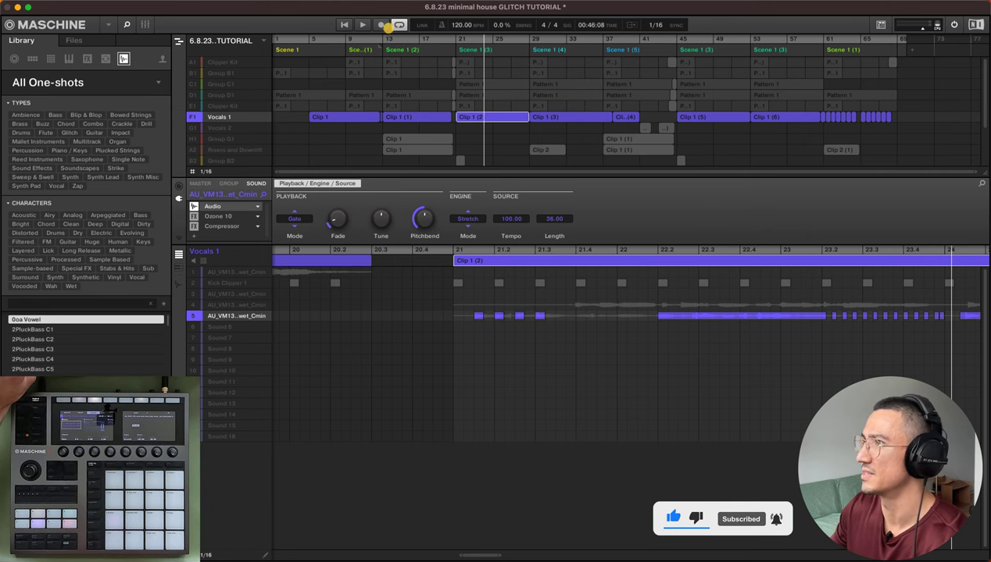
left_click(450, 39)
key("space")
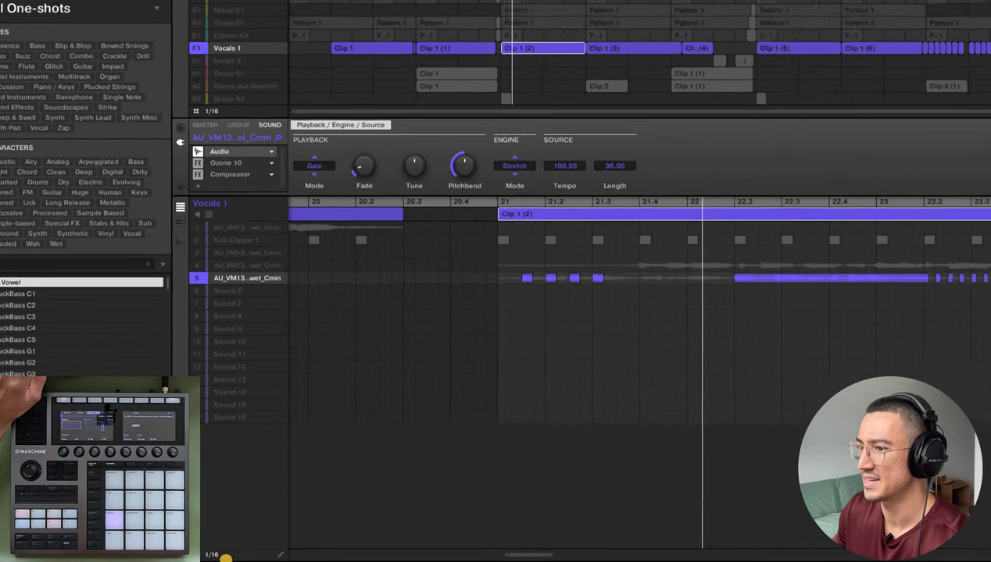
Set the grid to 1/32, add six 1/32 notes after the 1/16 notes of sound 5, and play from bar 21.
left_click(205, 555)
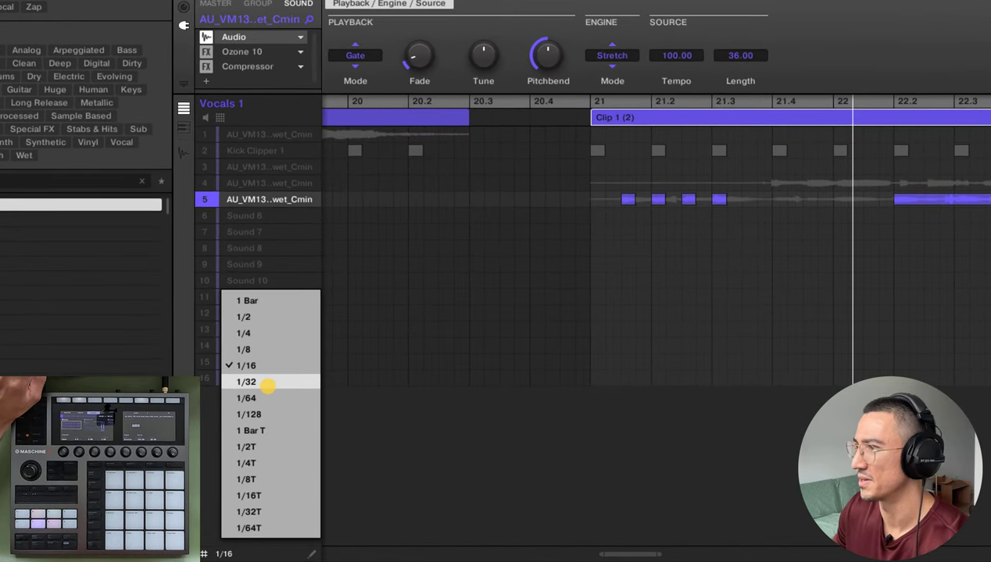
left_click(265, 382)
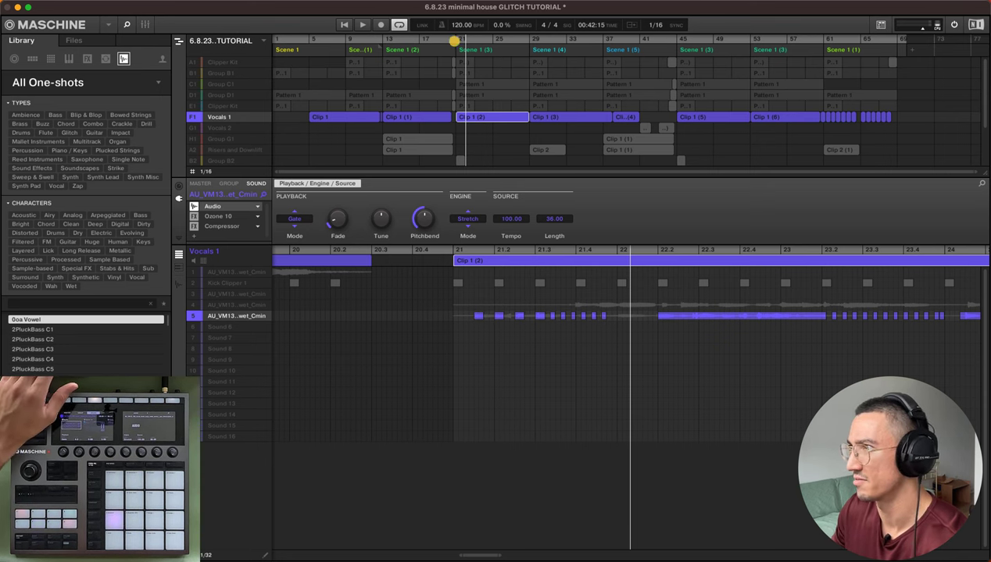
left_click(456, 39)
key("space")
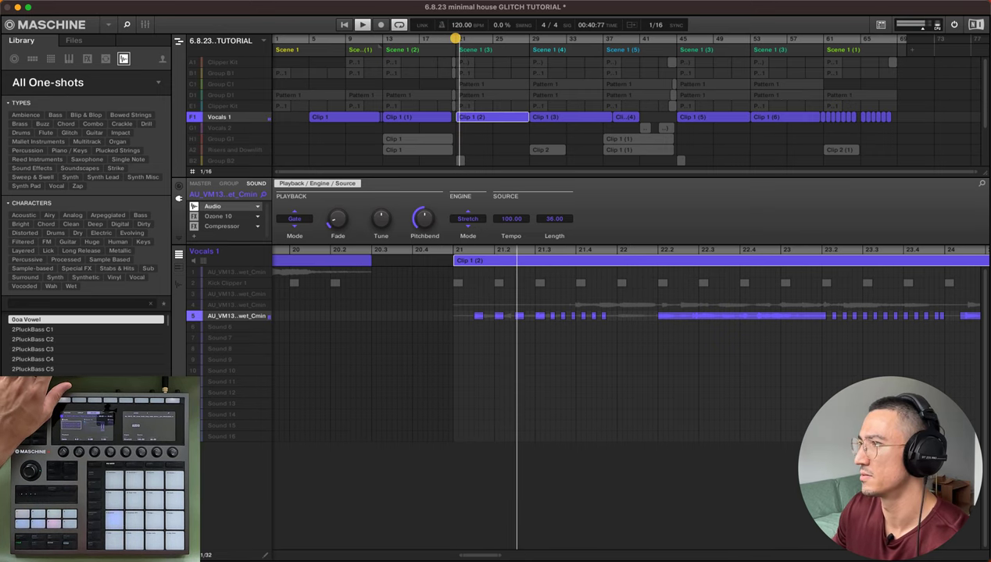
Set the grid to 1/64 and add a run of 1/64 notes around bar 22 after the 1/32 notes of sound 5.
left_click(206, 555)
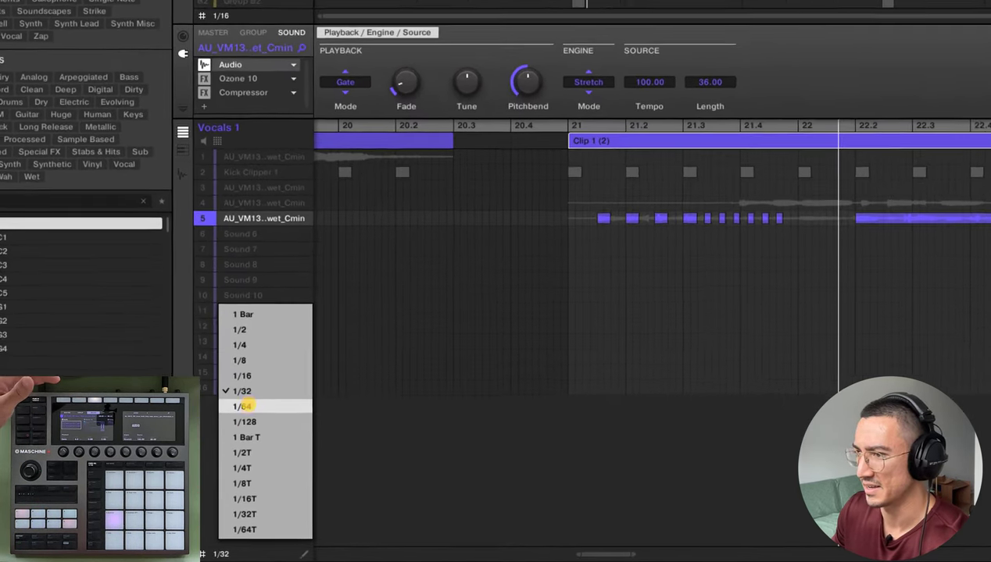
left_click(242, 406)
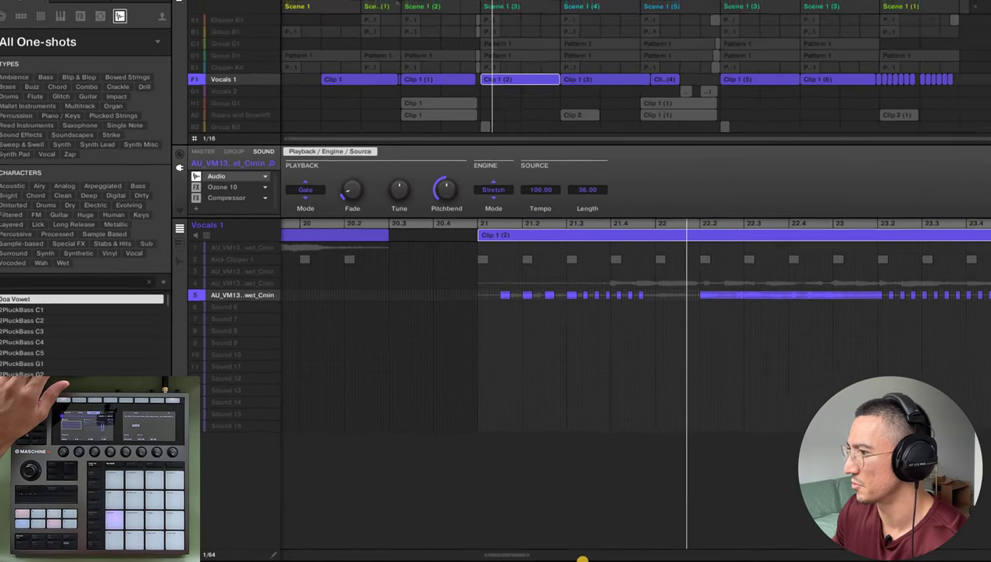
scroll(486, 556, "right", 5)
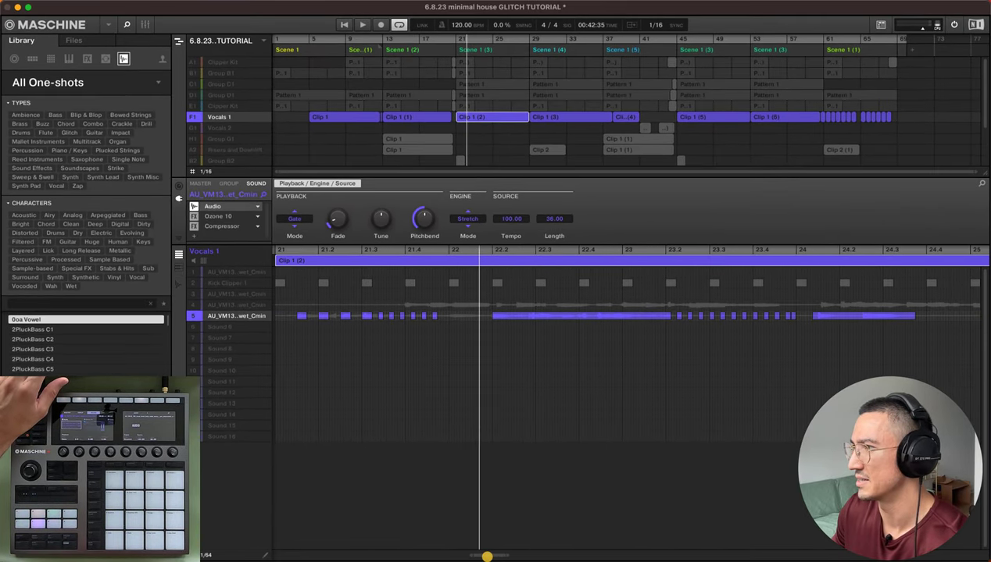
scroll(485, 554, "up", 5)
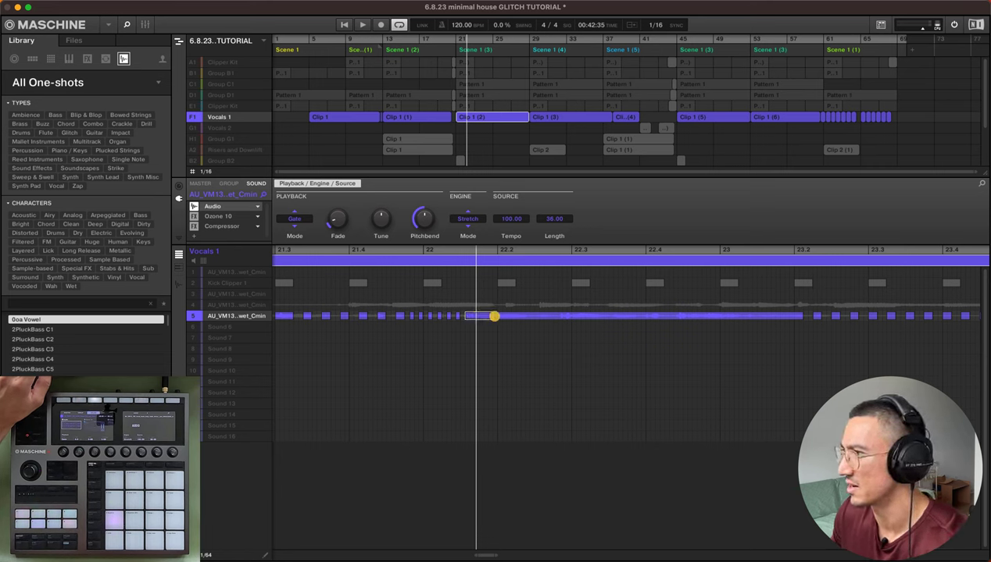
Replace the last short notes of sound 5 just after bar 22 with one longer note, and play Clip 1 (2) from bar 21.
key("Delete")
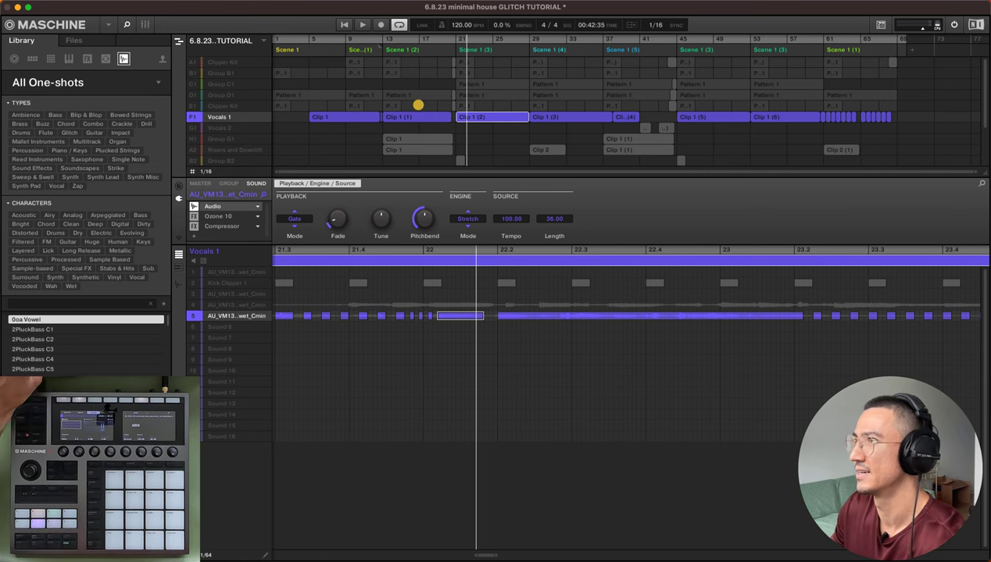
left_click(453, 38)
key("space")
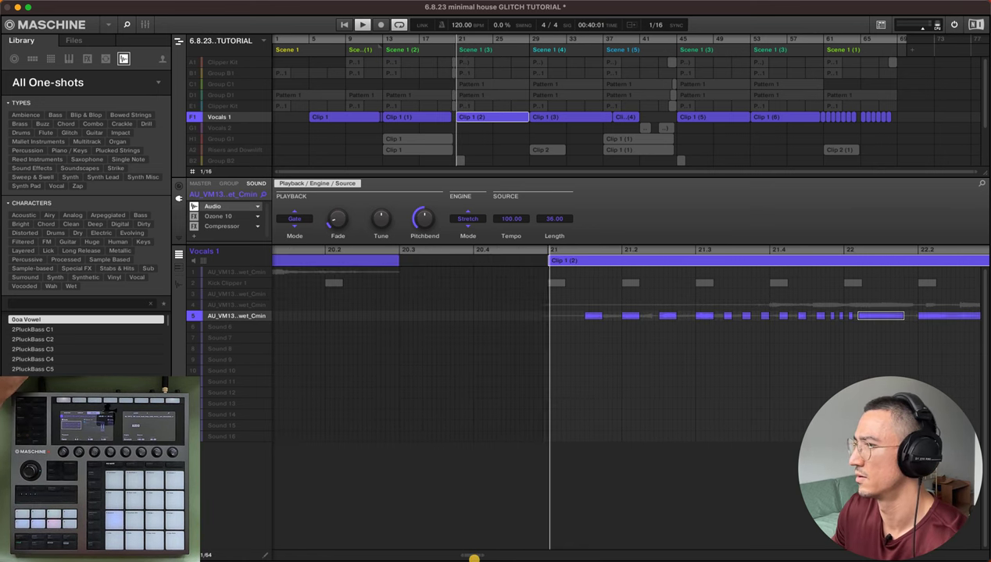
scroll(476, 557, "right", 10)
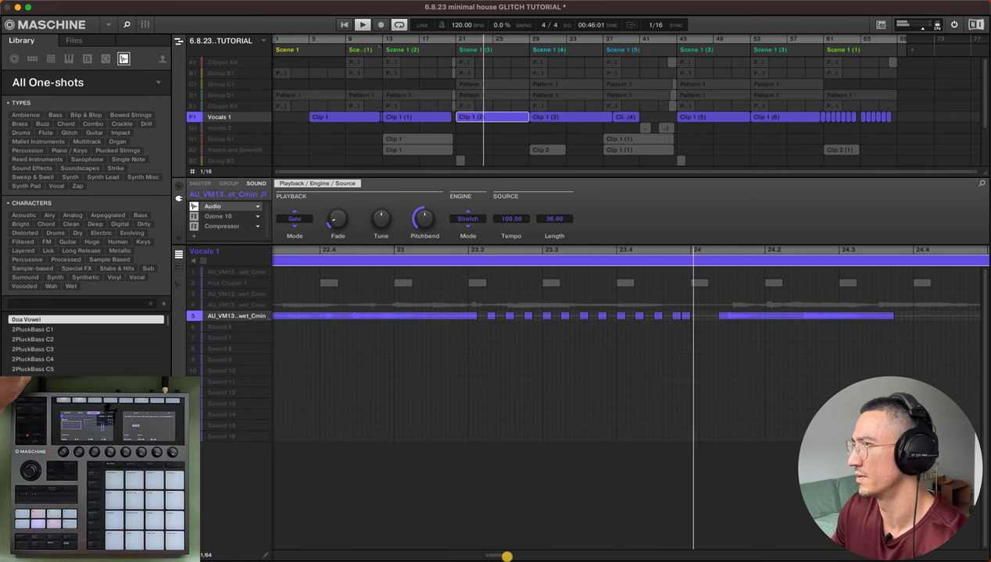
left_click_drag(496, 553, 497, 553)
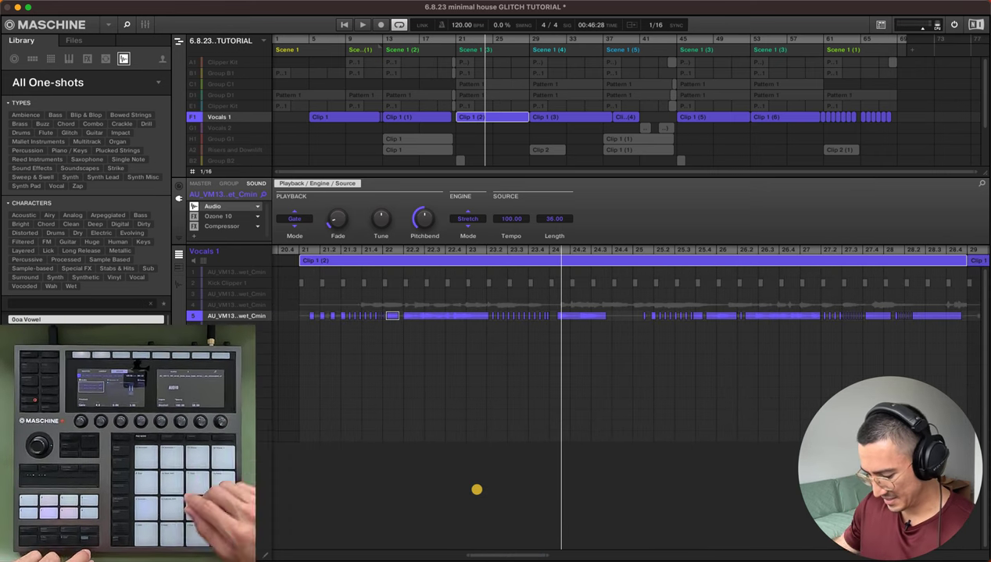
Undo the redrawn notes of sound 5 back to the evenly chopped notes between bars 21 and 22.2, and deselect them.
key("super+z")
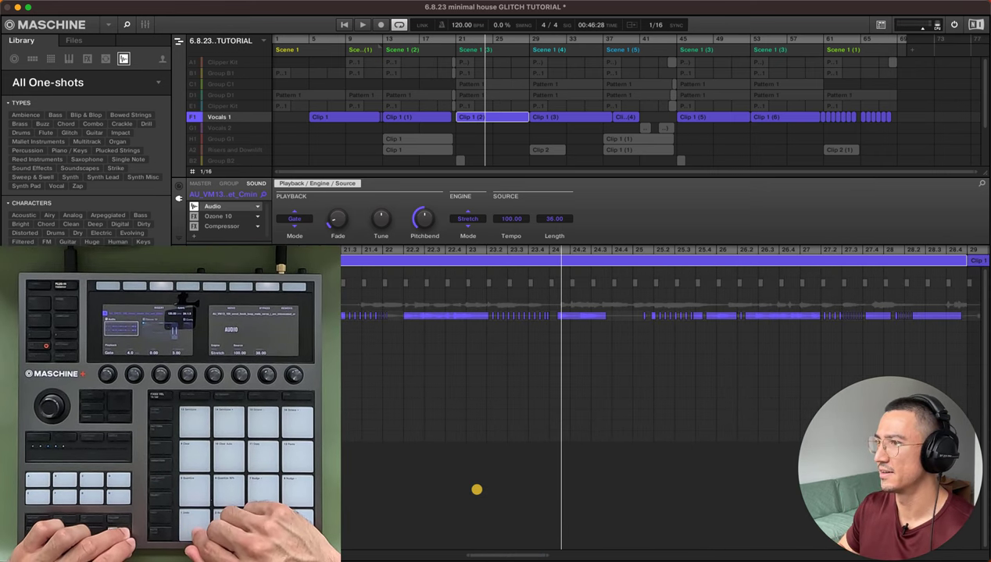
key("super+z")
key("super+z")
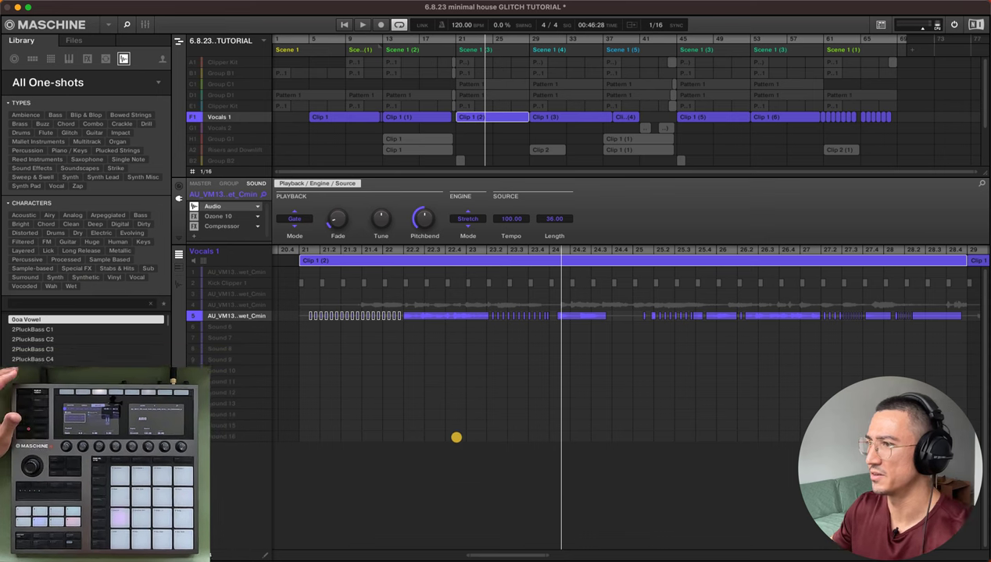
left_click(370, 388)
Examine the chopped notes of sound 5 at the start of Clip 1 (2) and review the available note grid resolutions.
left_click_drag(506, 550, 511, 555)
left_click(415, 315)
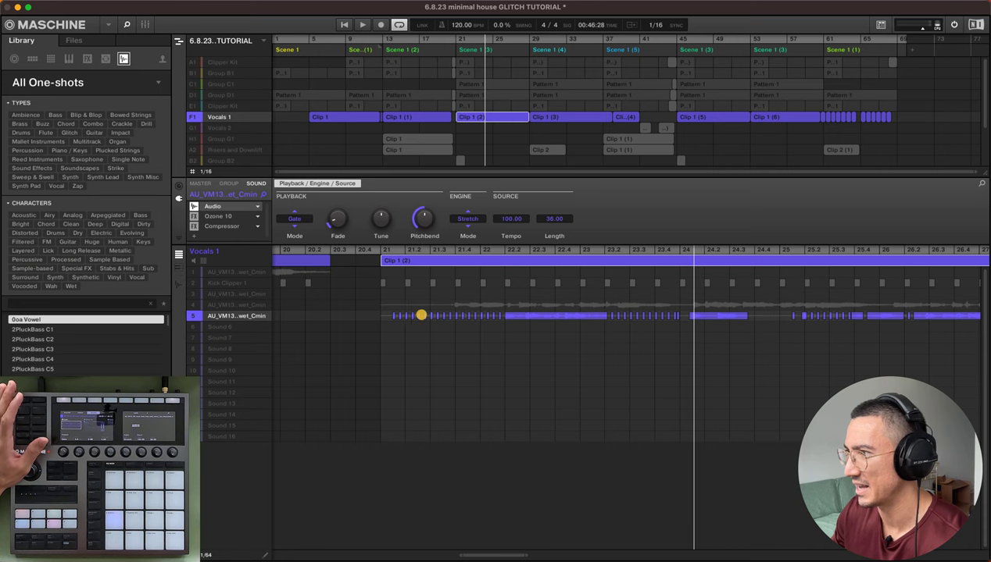
left_click_drag(475, 555, 475, 555)
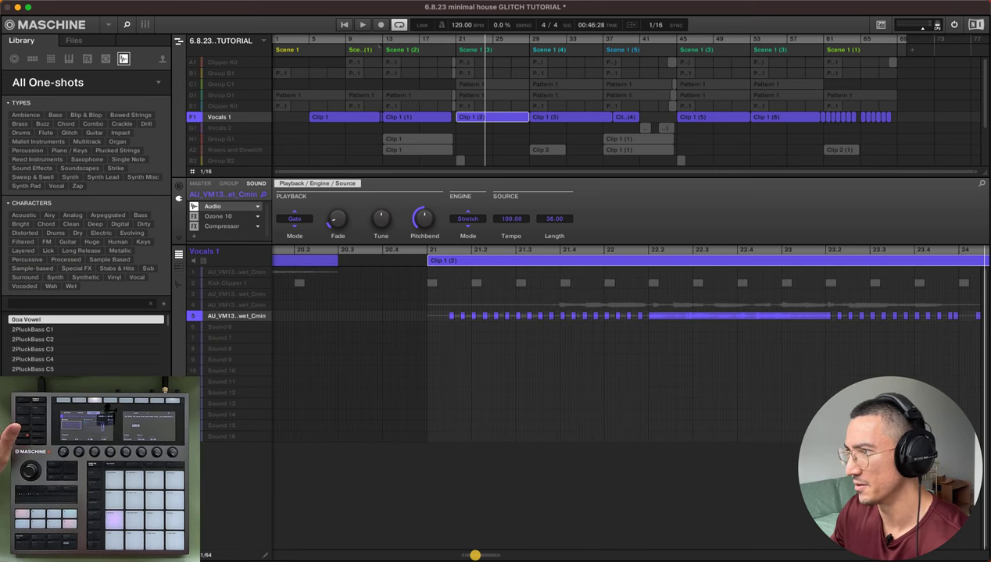
left_click(207, 554)
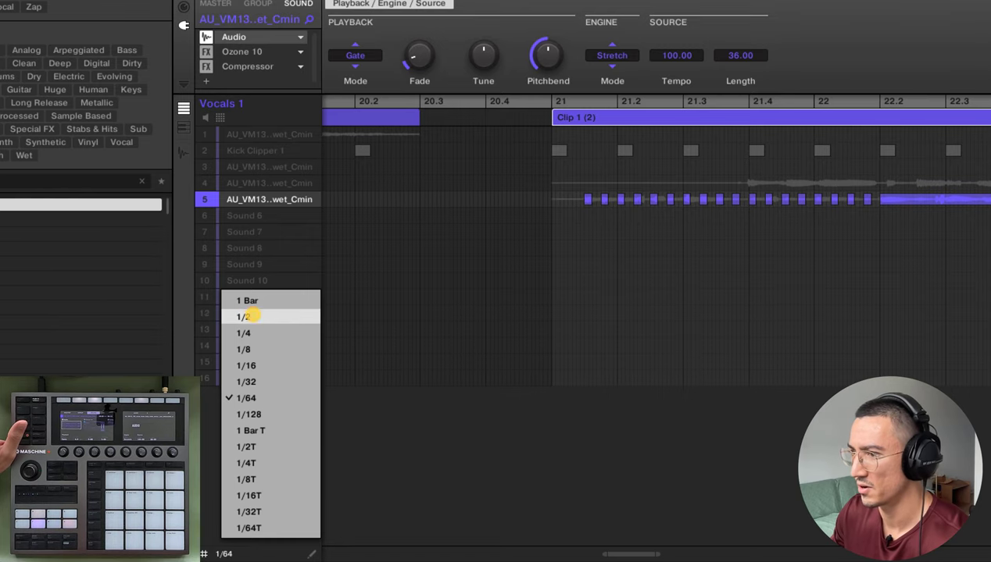
left_click(641, 555)
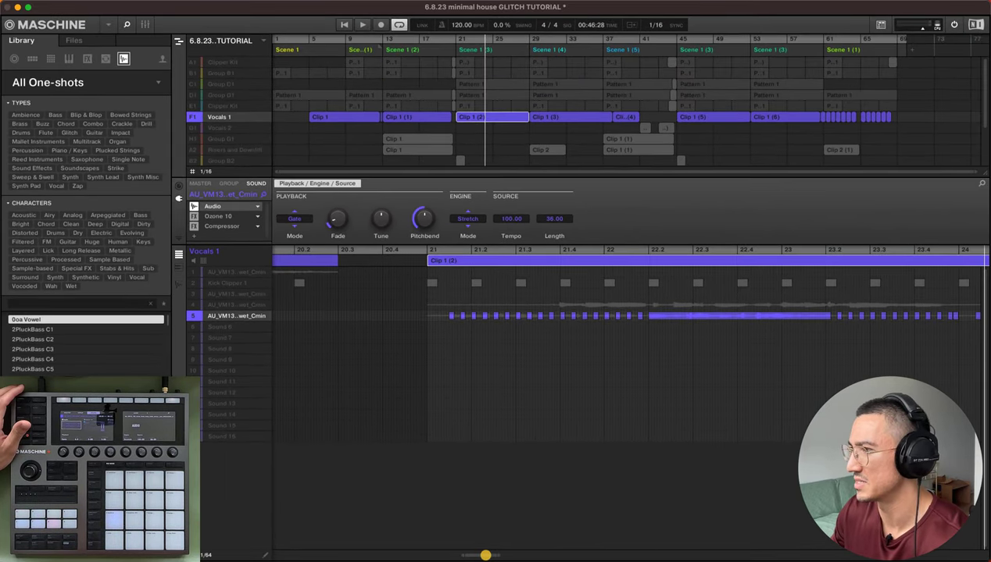
left_click_drag(485, 556, 480, 555)
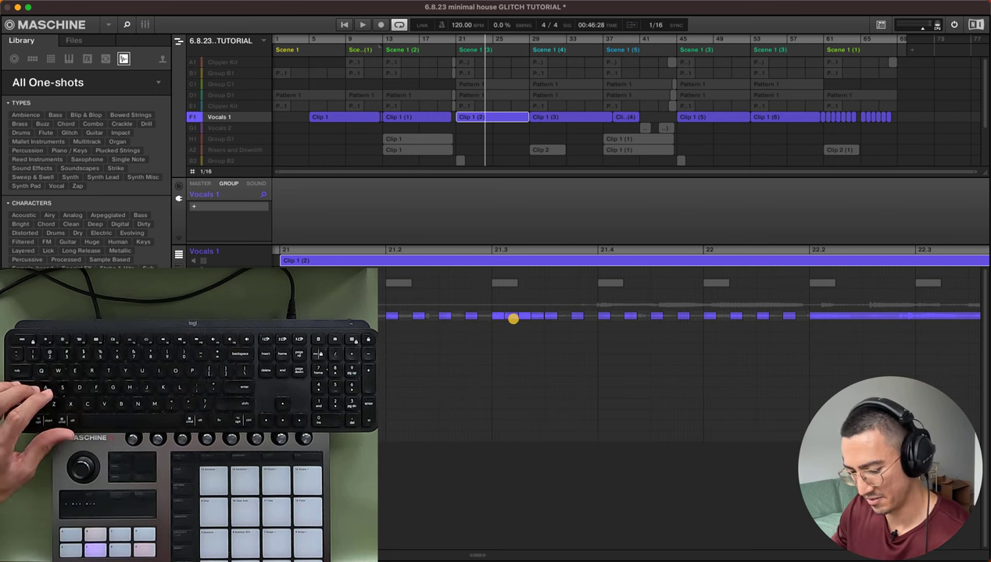
Undo the last note changes of sound 5 around bar 21.3.
key("super+z")
key("super+z")
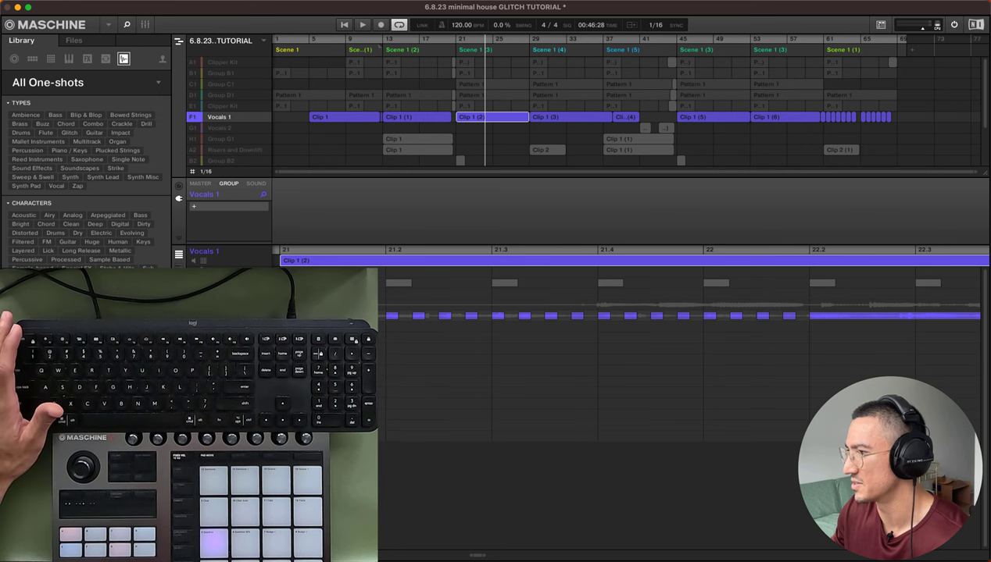
Play the glitched vocals of sound 5 from about bar 26 to the end of Clip 1 (2).
left_click_drag(477, 556, 477, 553)
scroll(476, 553, "right", 6)
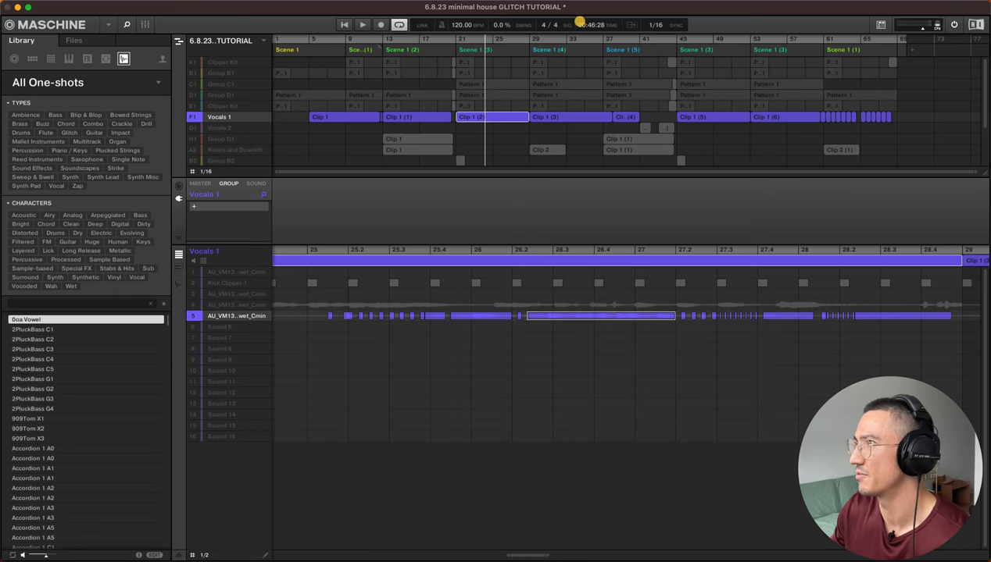
left_click(503, 38)
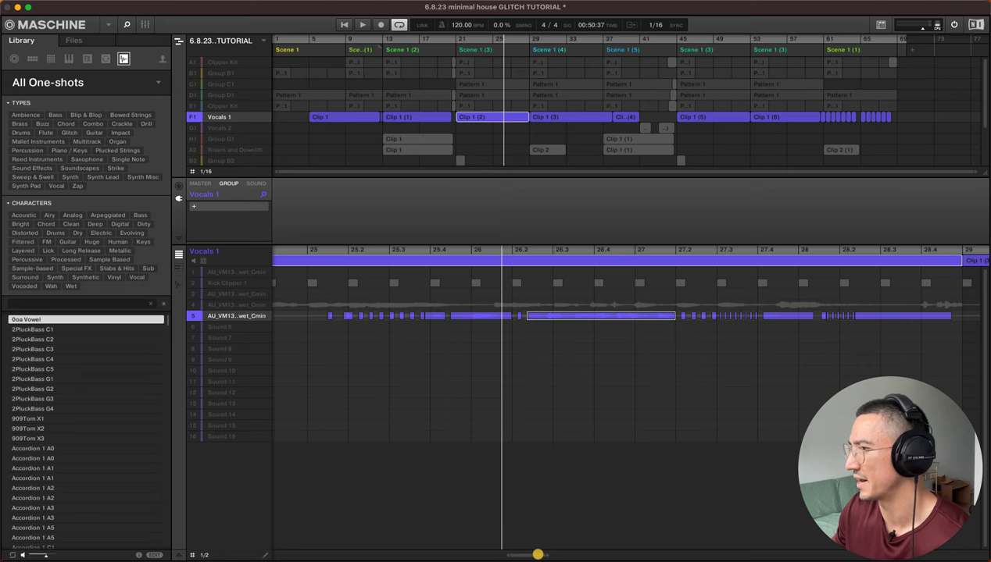
scroll(625, 393, "right", 3)
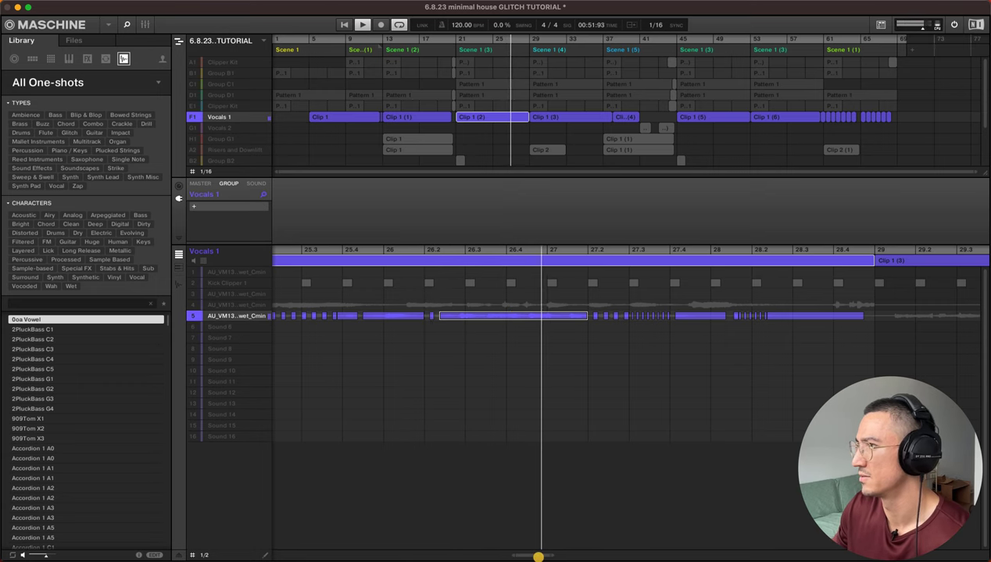
scroll(539, 556, "right", 3)
scroll(539, 557, "right", 5)
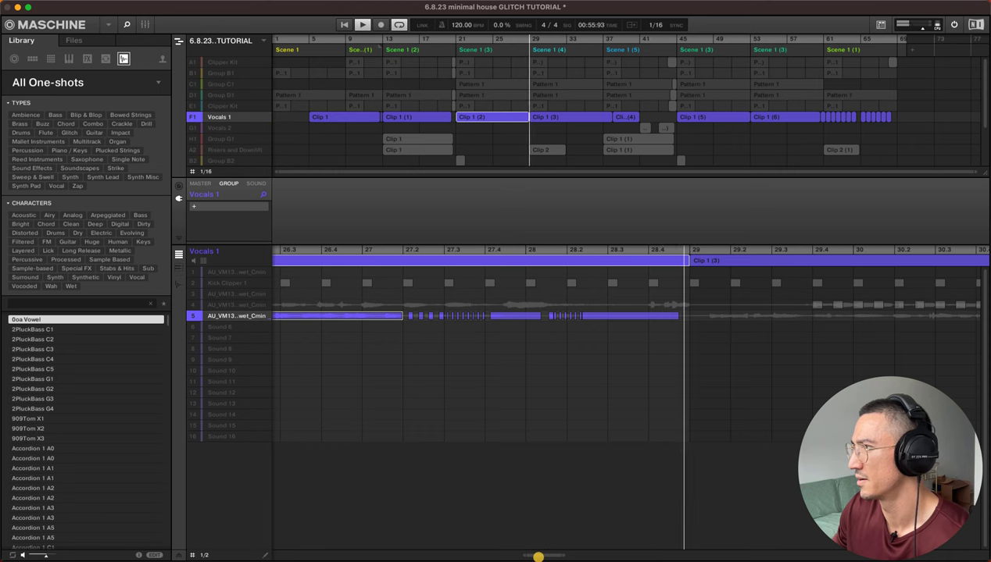
Play the track's closing section with all groups from about bar 60 through the short vocal clips, and stop at the end.
scroll(538, 556, "down", 3)
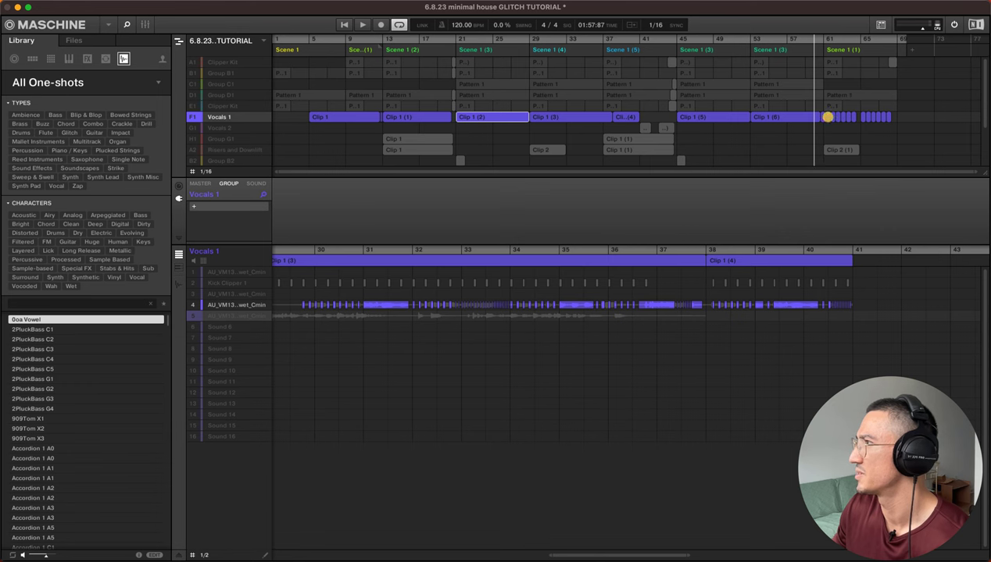
scroll(625, 351, "right", 15)
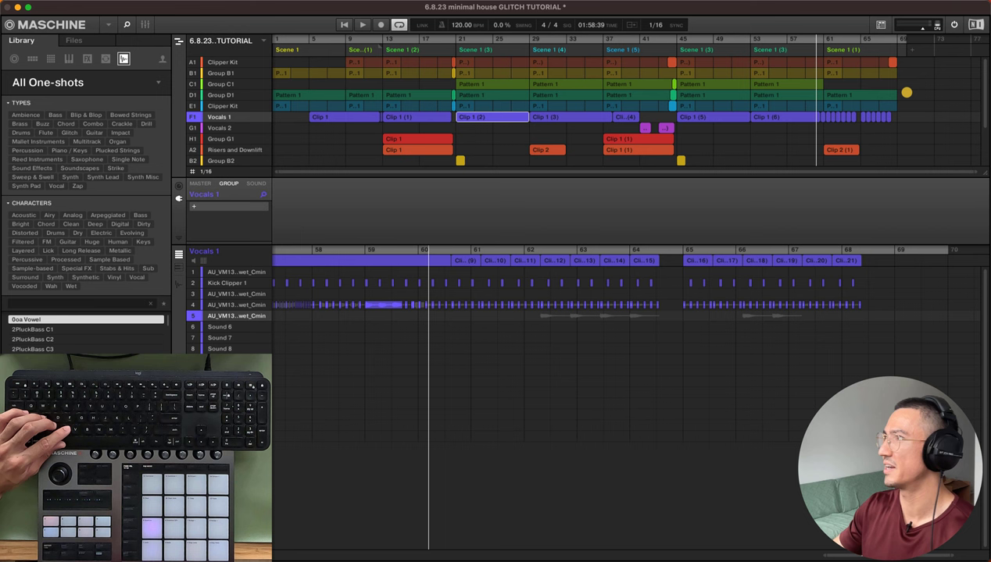
key("space")
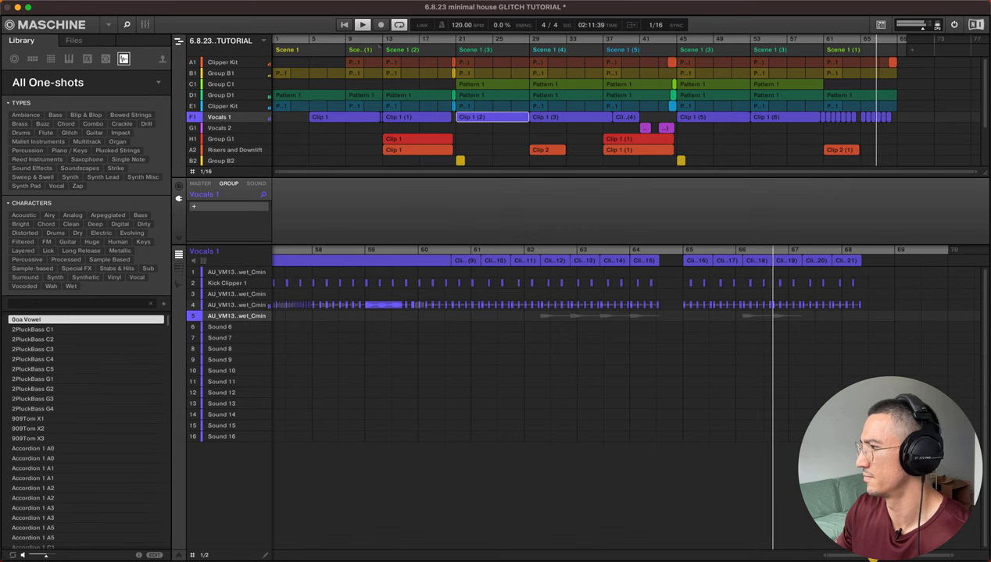
left_click_drag(826, 555, 879, 557)
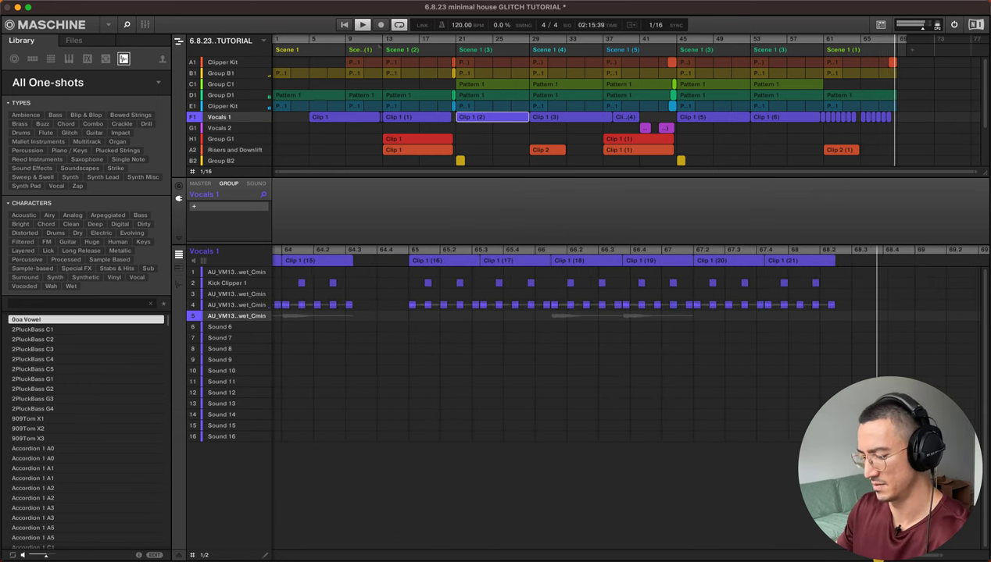
key("space")
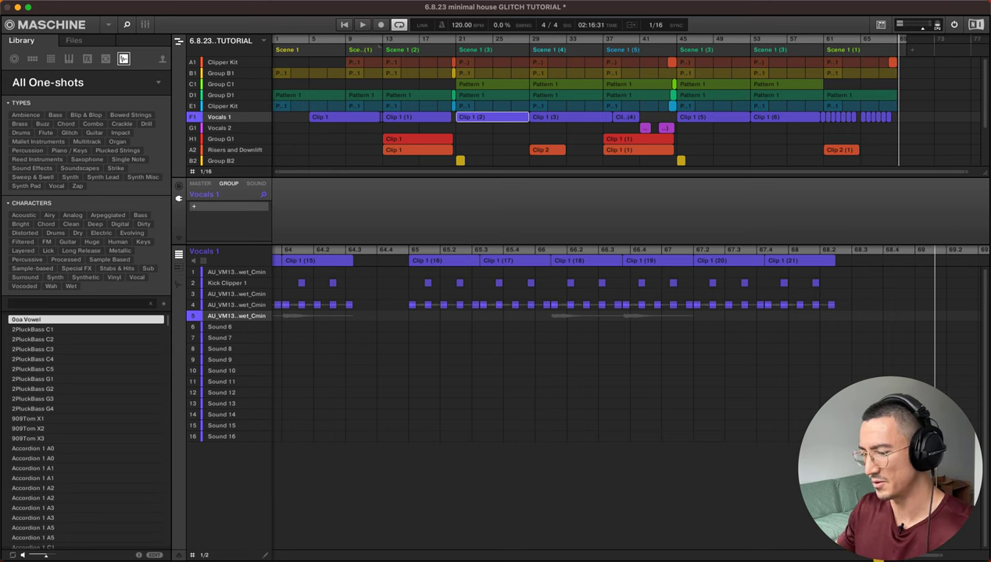